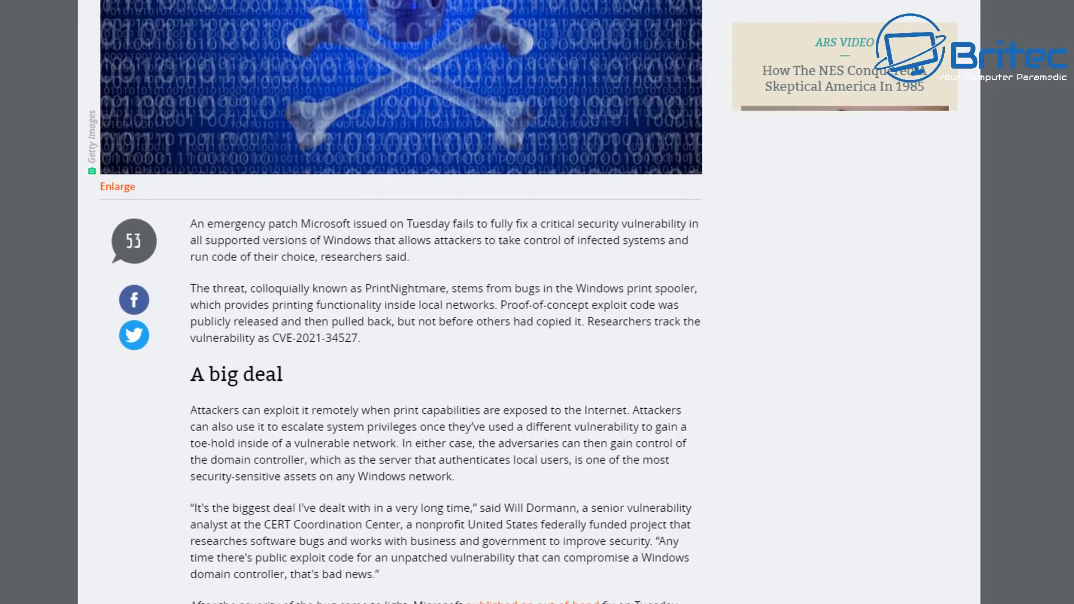
Step: Read down the Ars Technica and BleepingComputer PrintNightmare articles to the Point and Print registry section
scroll(395, 302, down, 4)
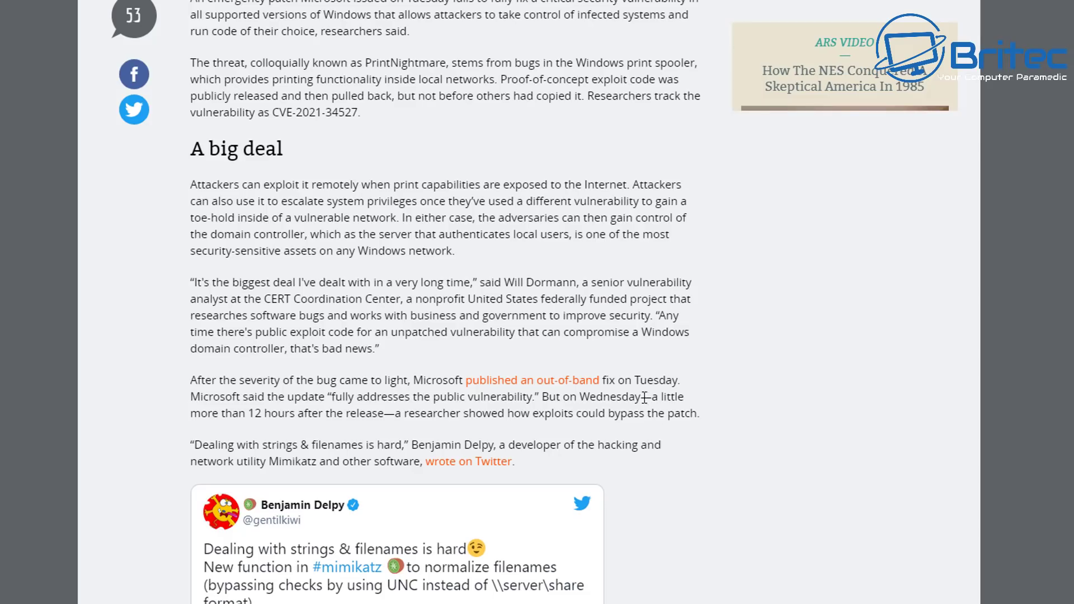
scroll(593, 431, down, 8)
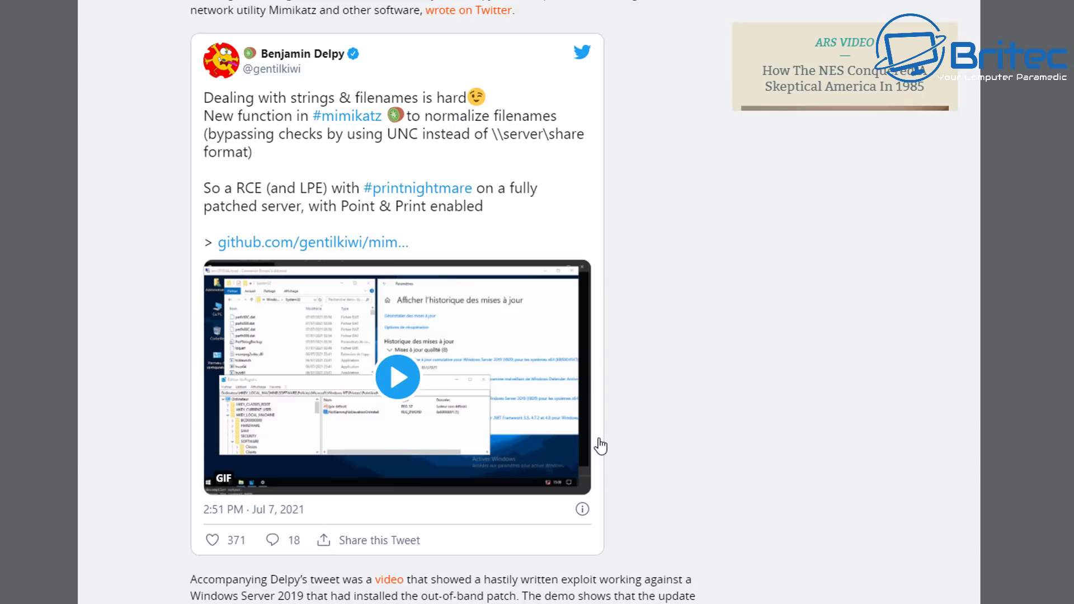
scroll(600, 446, down, 5)
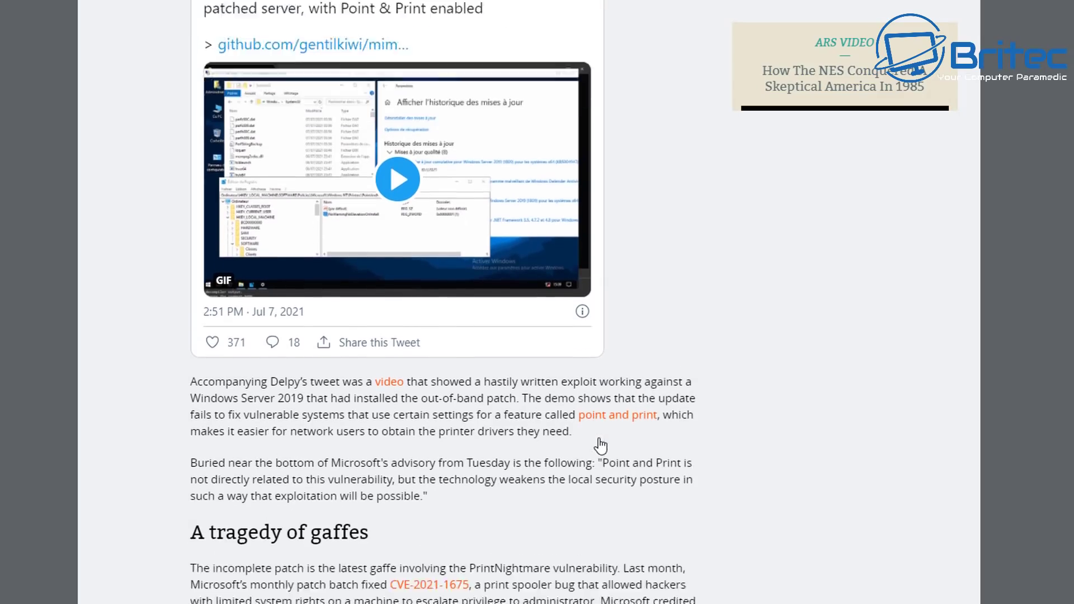
scroll(598, 450, down, 7)
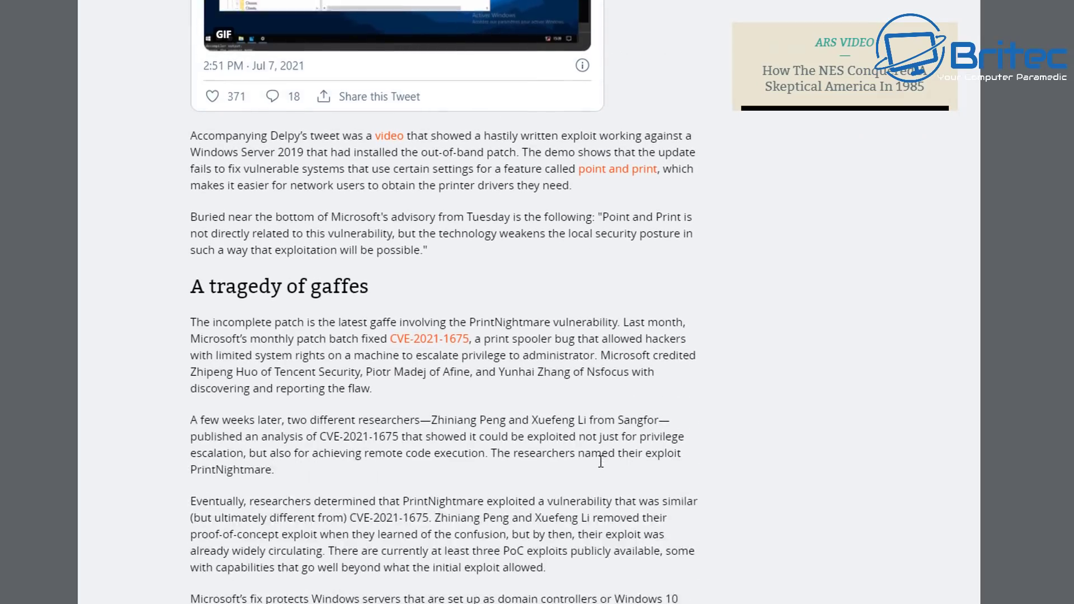
scroll(601, 461, down, 3)
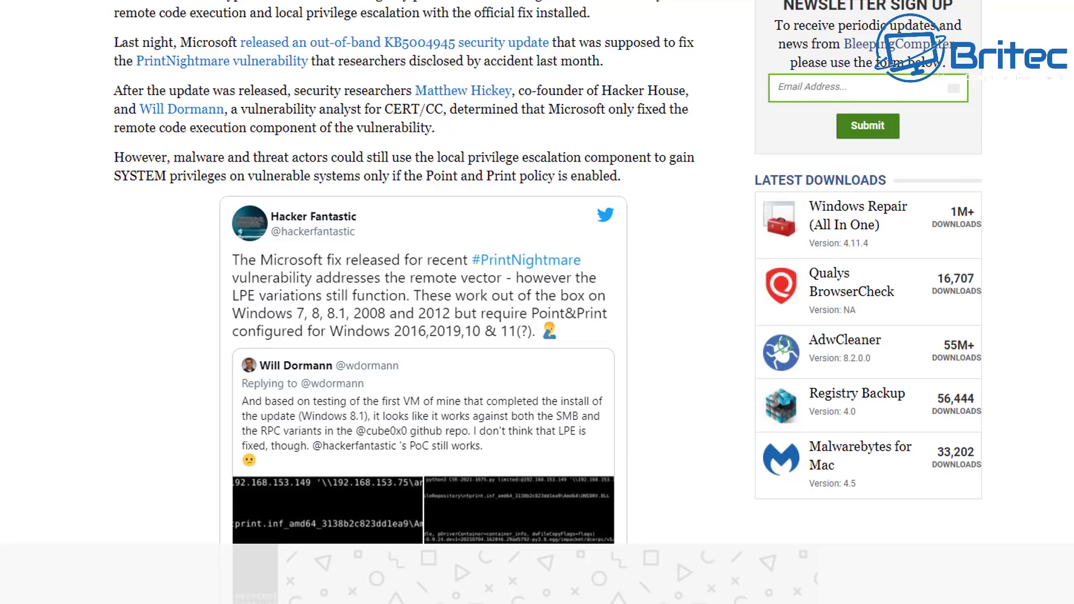
scroll(426, 302, down, 8)
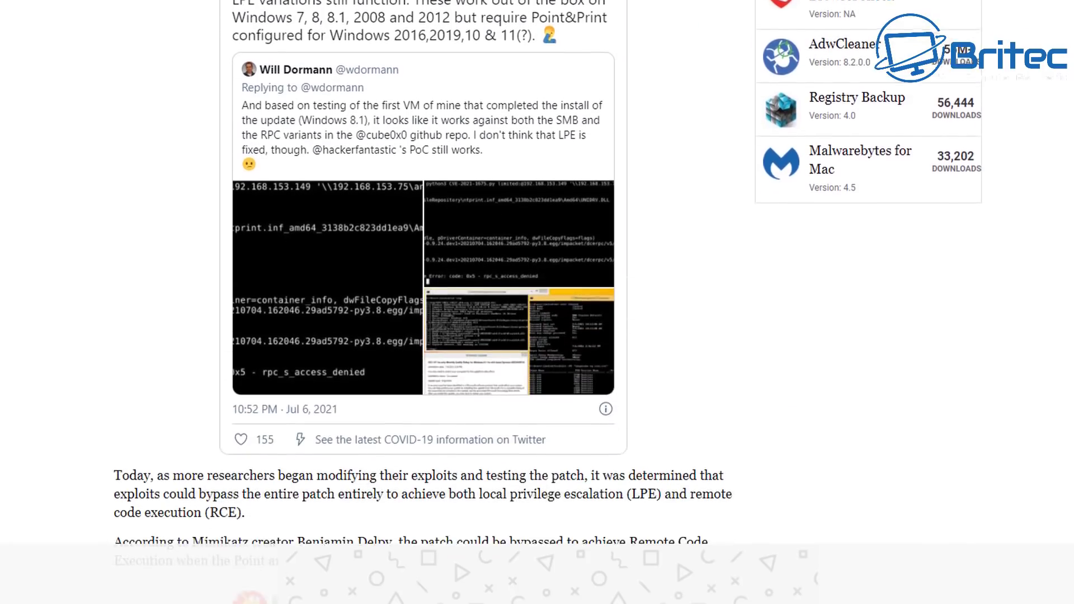
scroll(425, 302, down, 15)
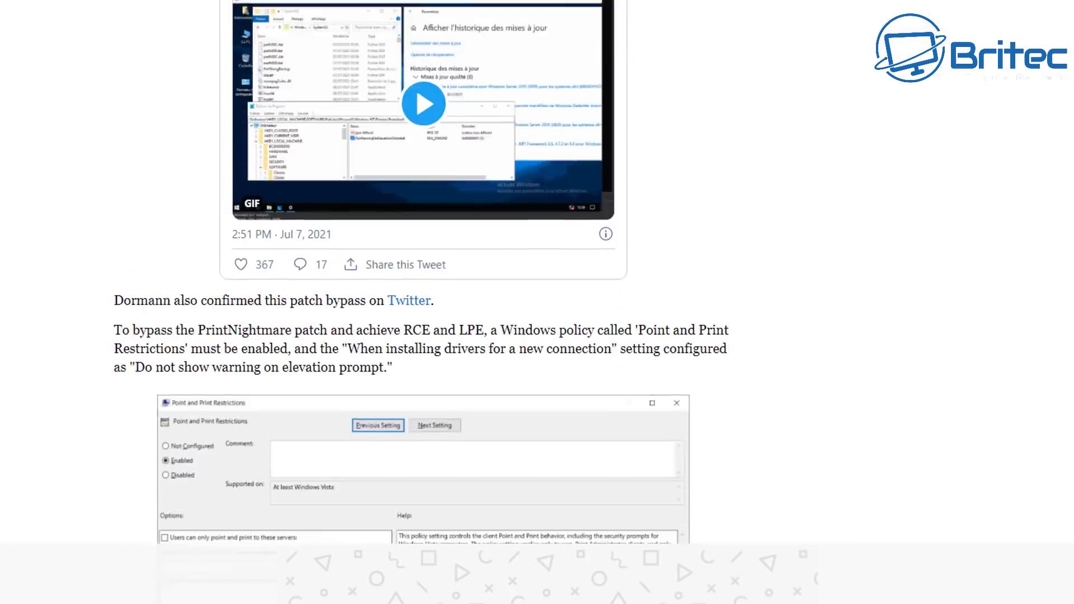
scroll(425, 302, down, 3)
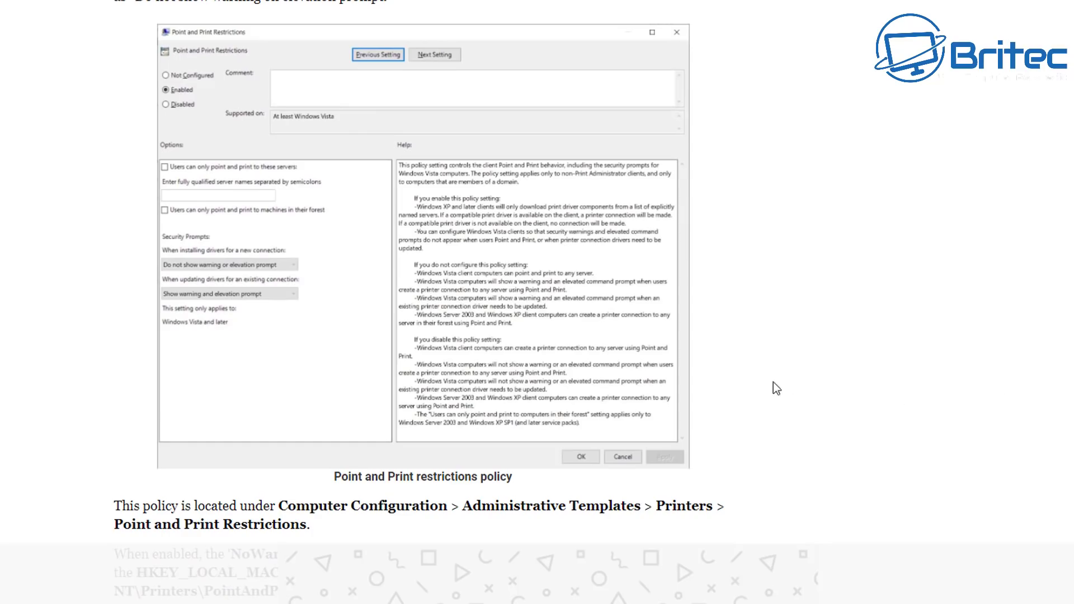
scroll(548, 391, down, 3)
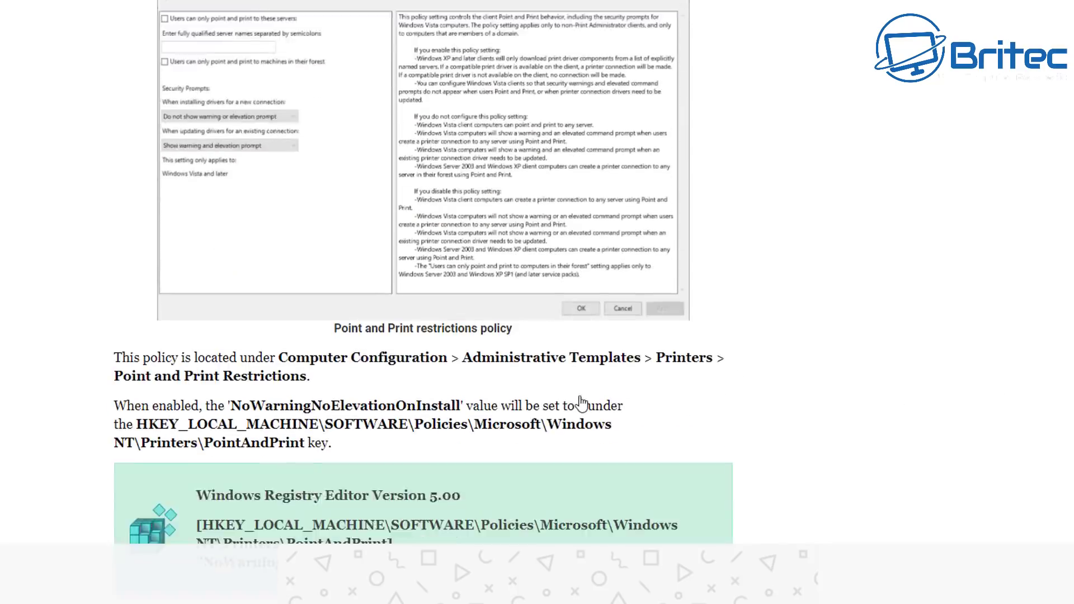
scroll(581, 402, down, 3)
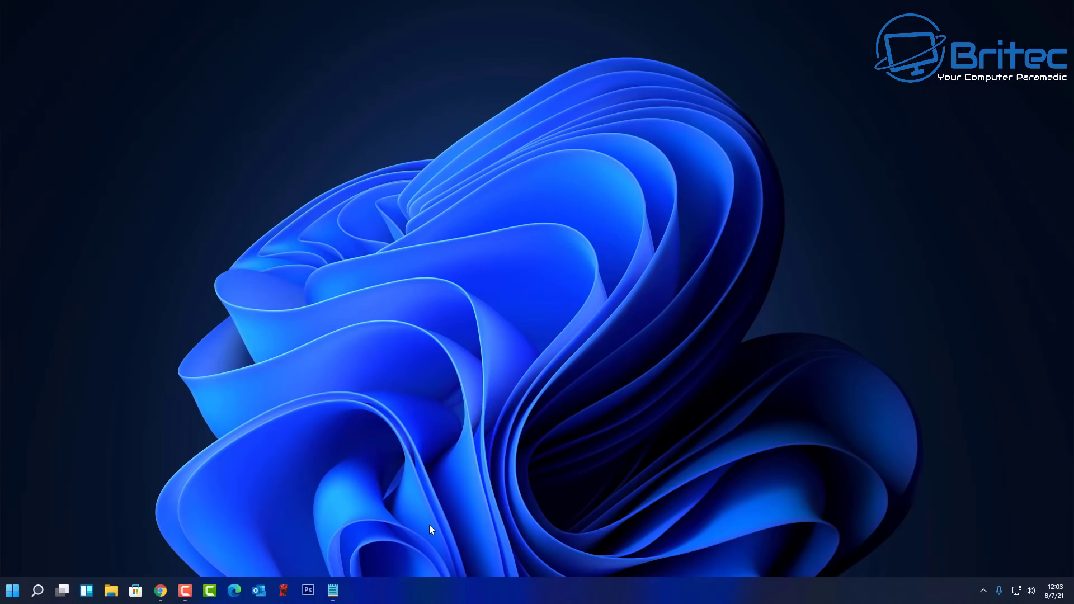
Step: Launch the Local Group Policy Editor by searching for gpedit
click(35, 592)
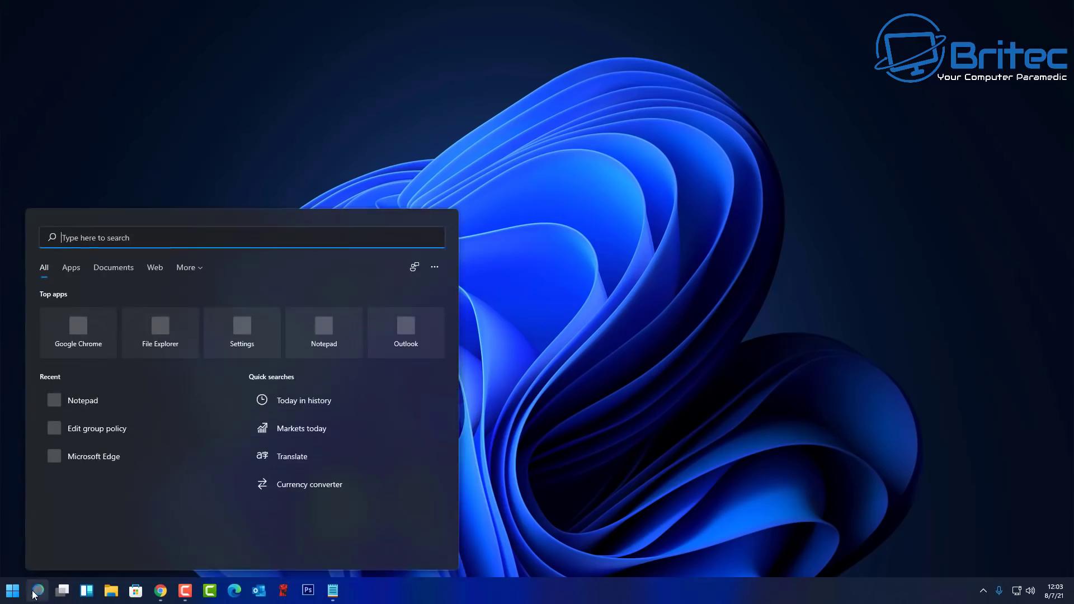
text(gpedit)
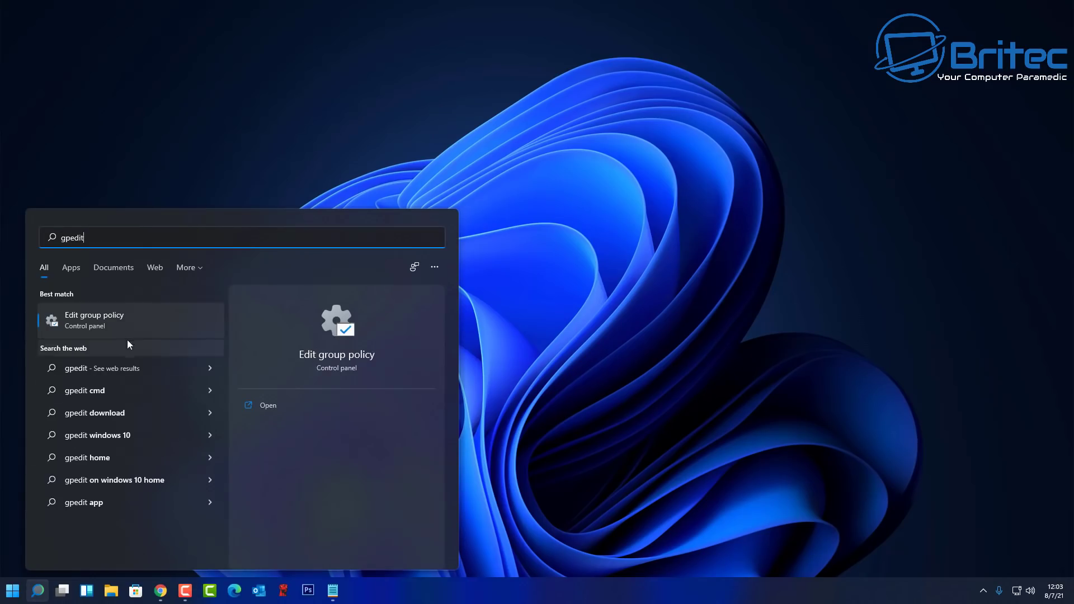
click(115, 321)
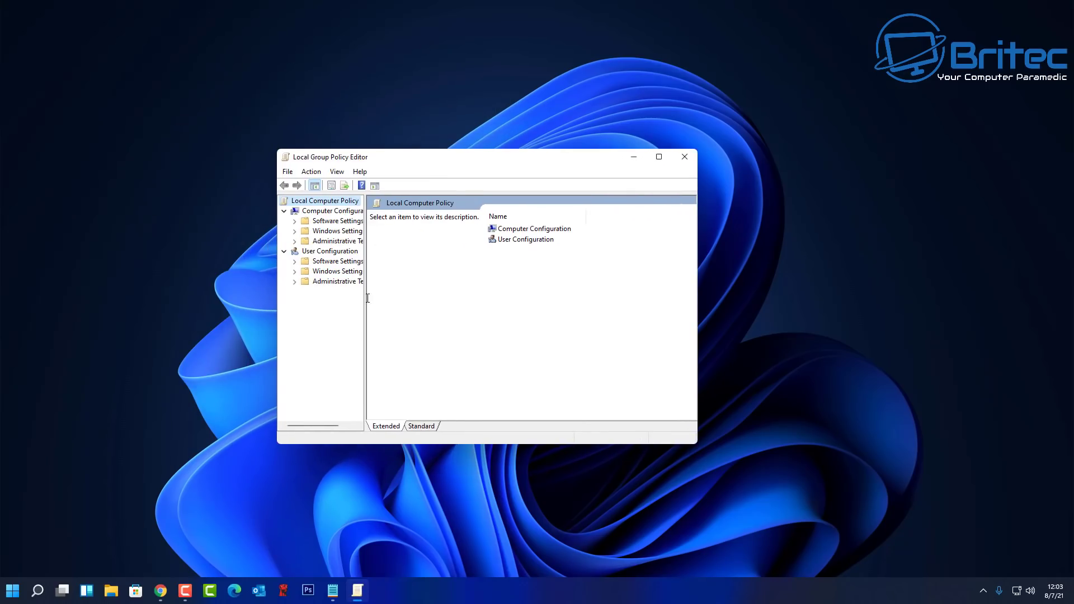
Step: Open the Point and Print Restrictions policy under Computer Configuration > Administrative Templates > Printers
click(322, 214)
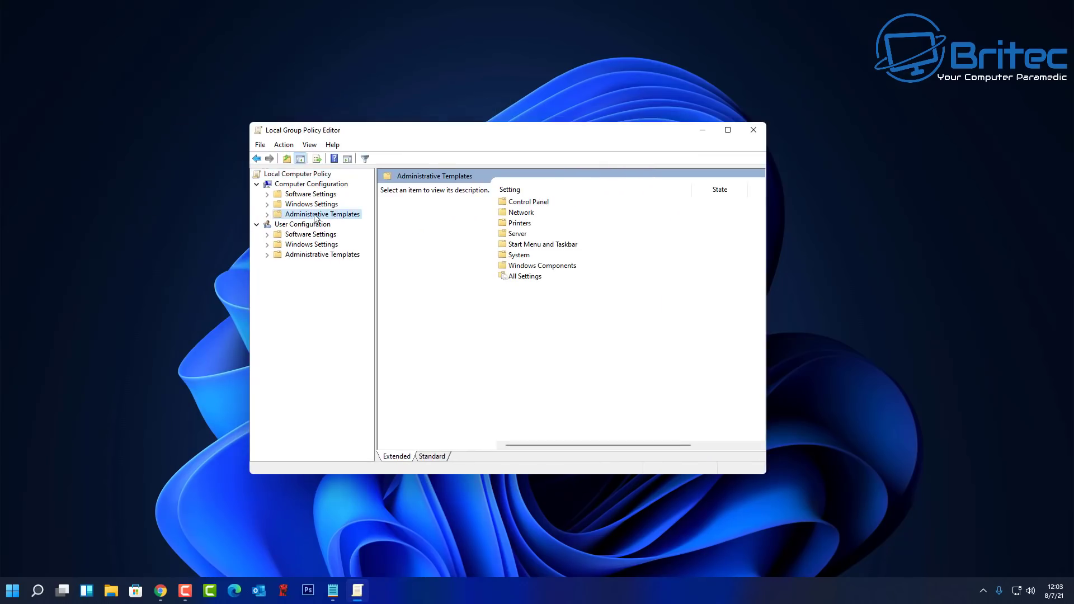
click(267, 215)
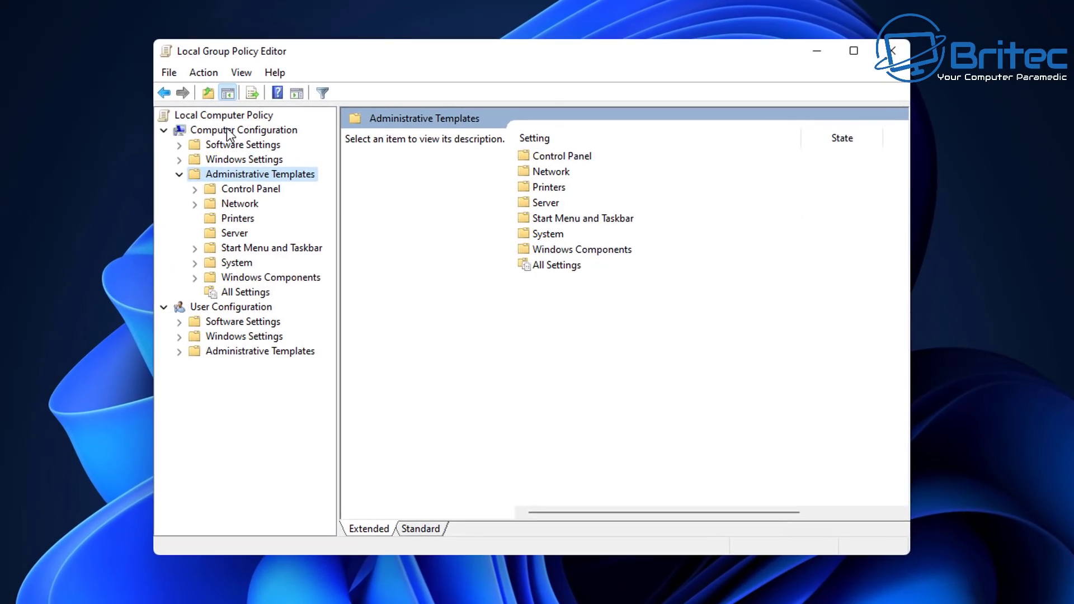
click(244, 220)
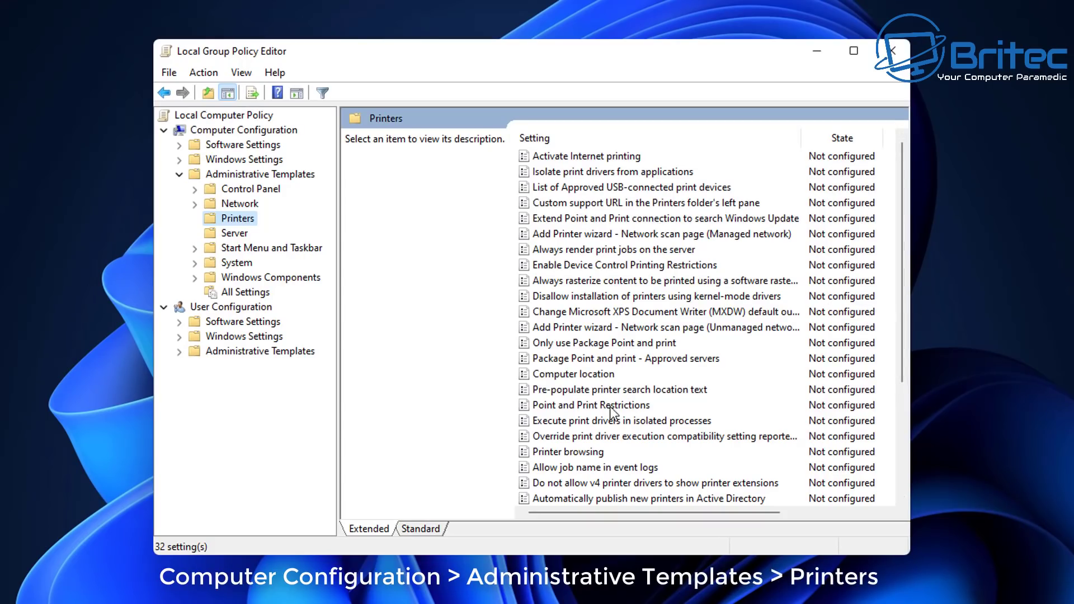
click(565, 408)
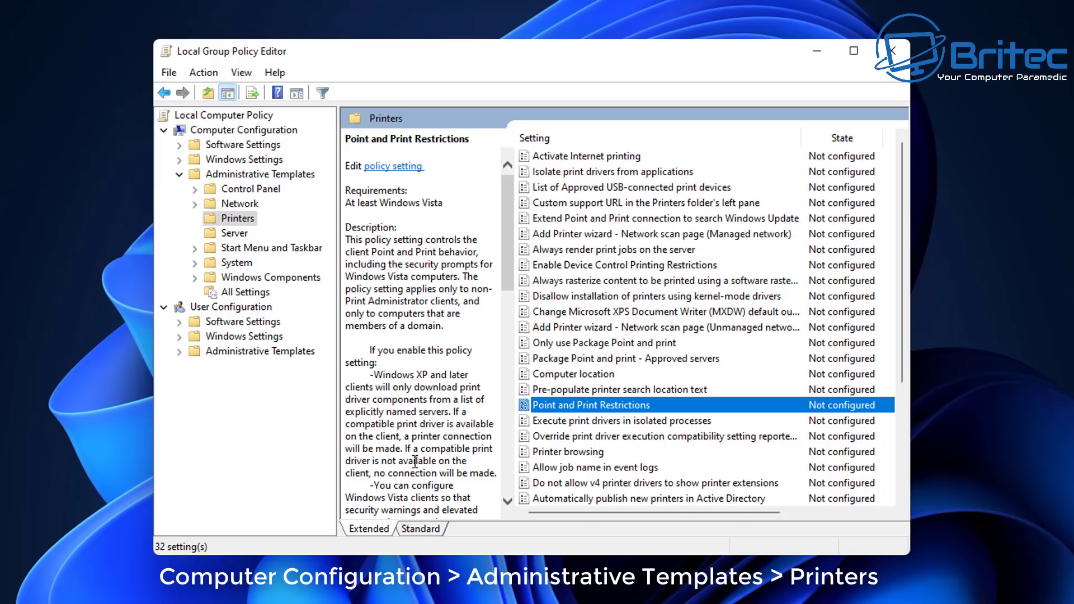
double_click(585, 403)
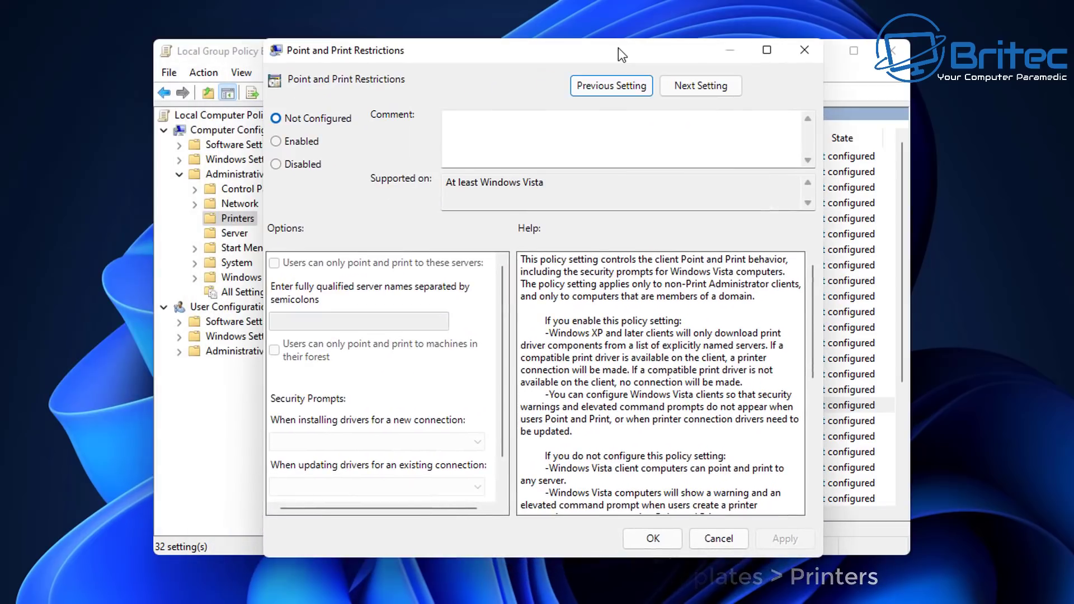
Step: Set Point and Print Restrictions to Disabled, apply the change and close the policy window
drag(618, 49, 620, 48)
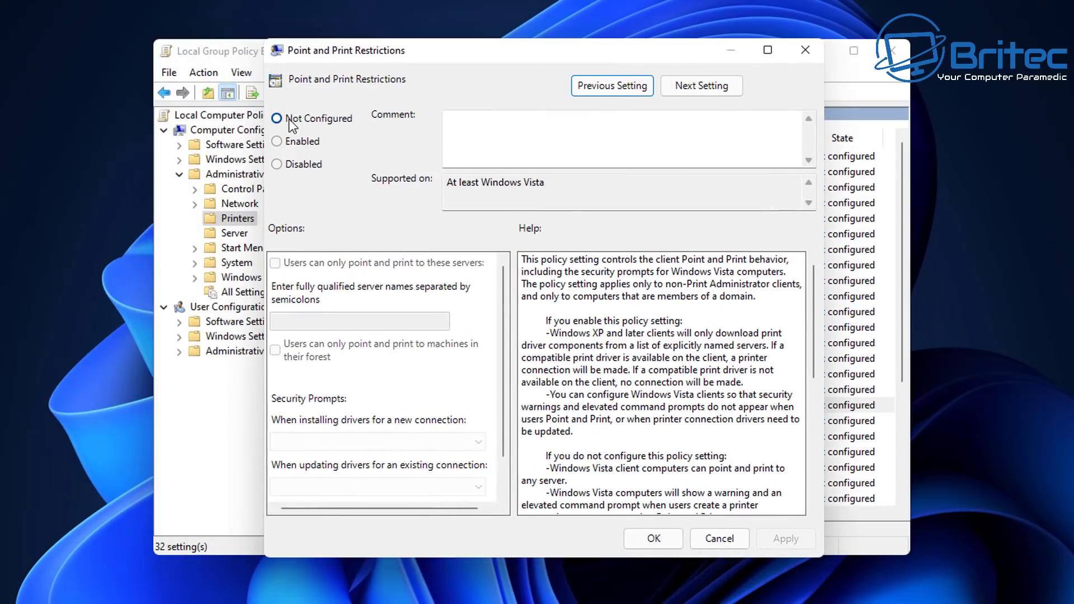
click(276, 166)
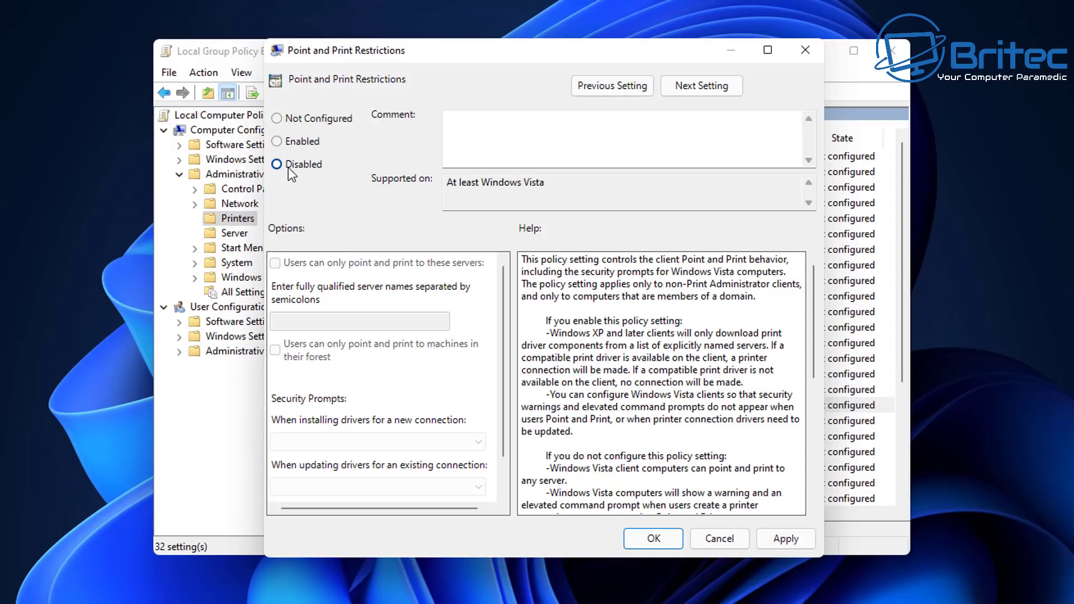
click(786, 540)
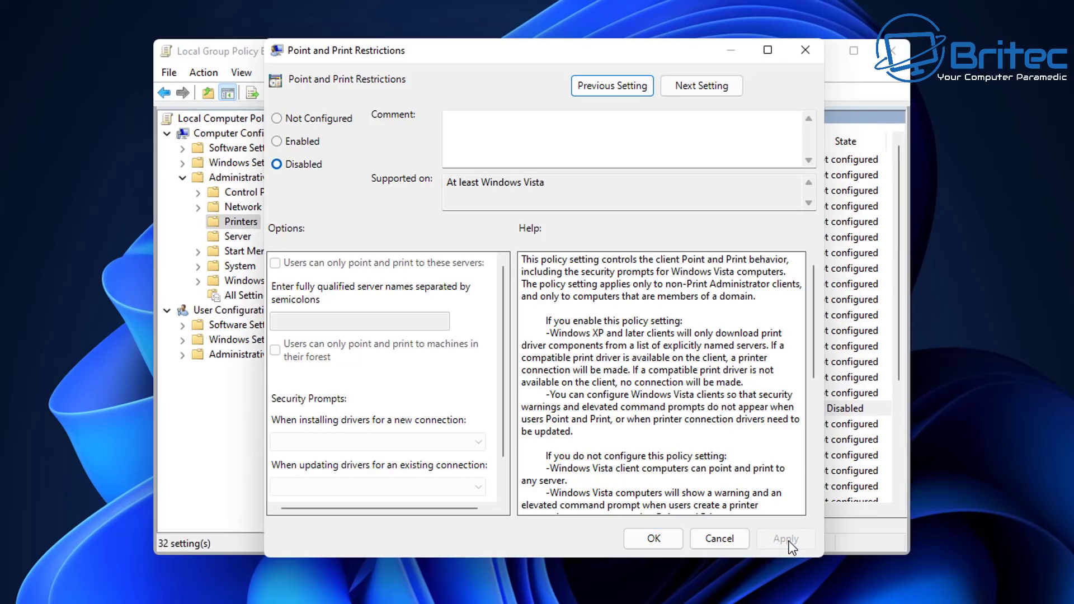
click(655, 539)
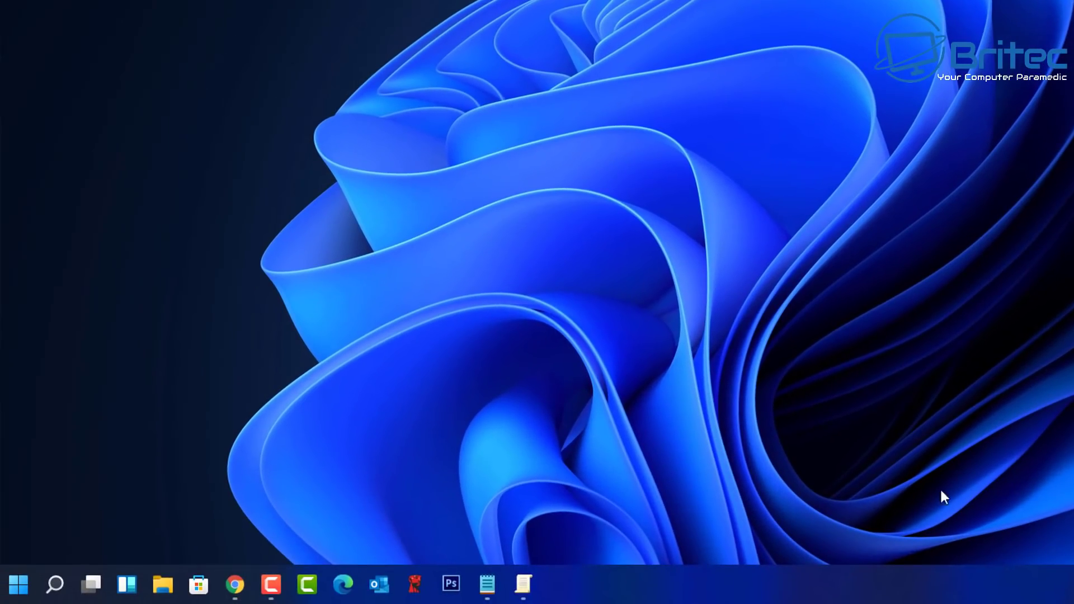
Step: Launch Windows Terminal (Admin) from the Start button's context menu
right_click(17, 589)
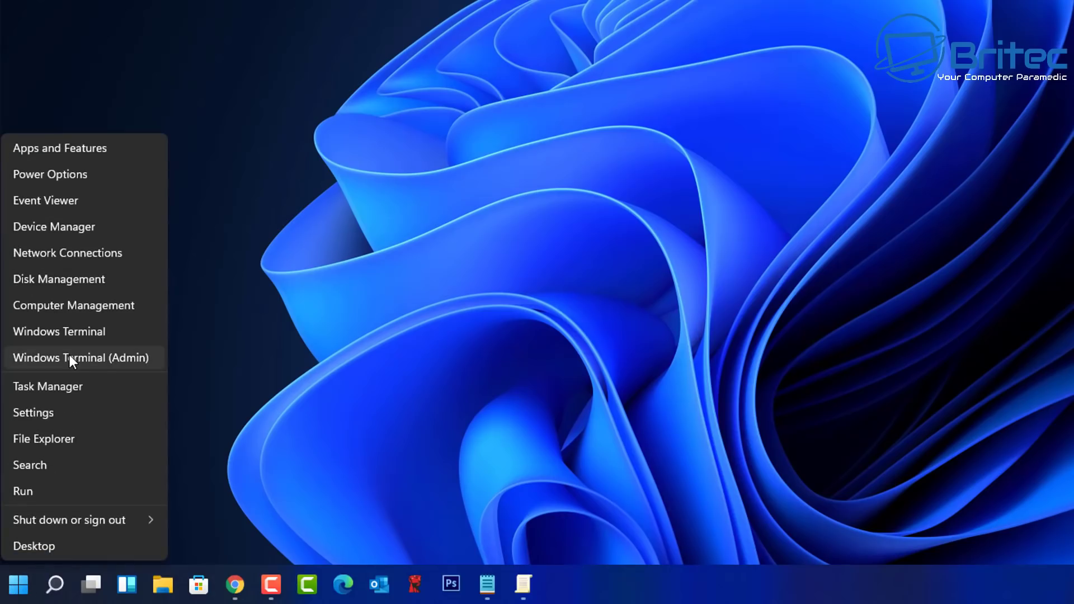
click(69, 357)
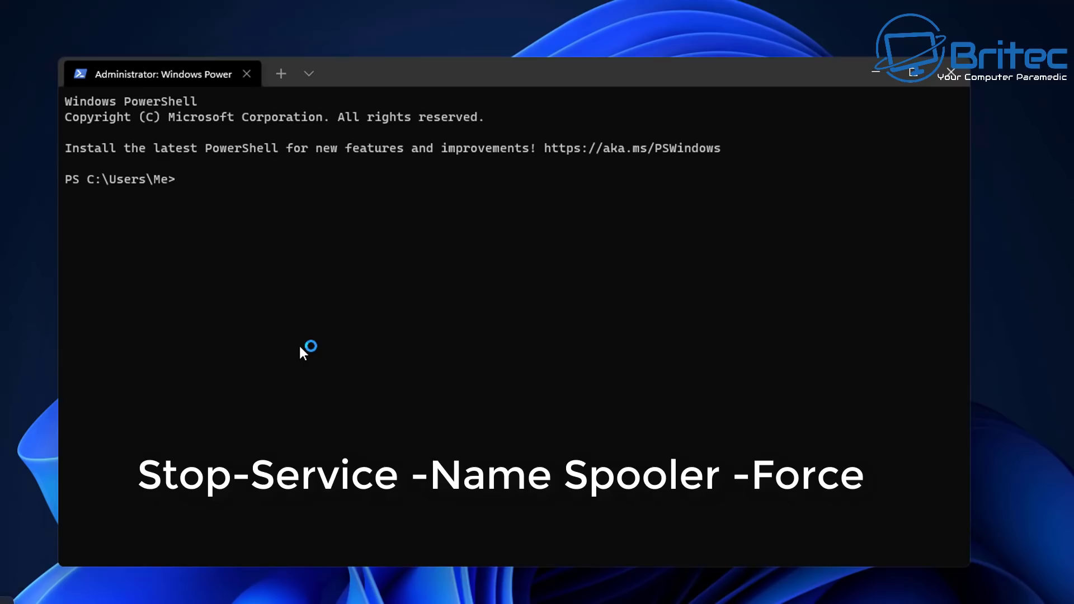
Step: Run 'Stop-Service -Name Spooler -Force' to force-stop the Print Spooler
text(Stop-Service -Name)
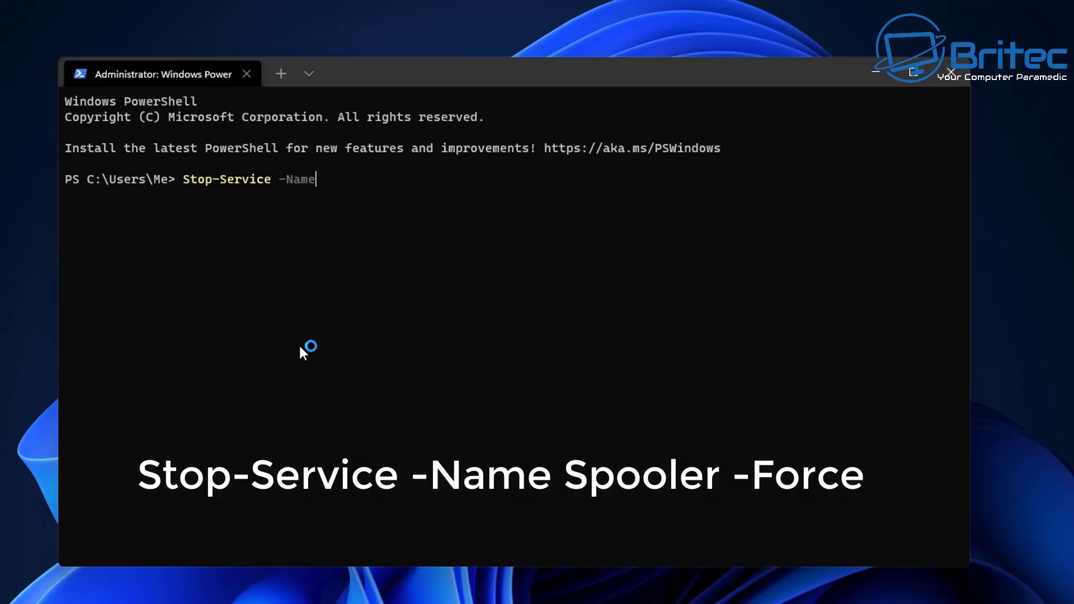
text( Spooler -Force)
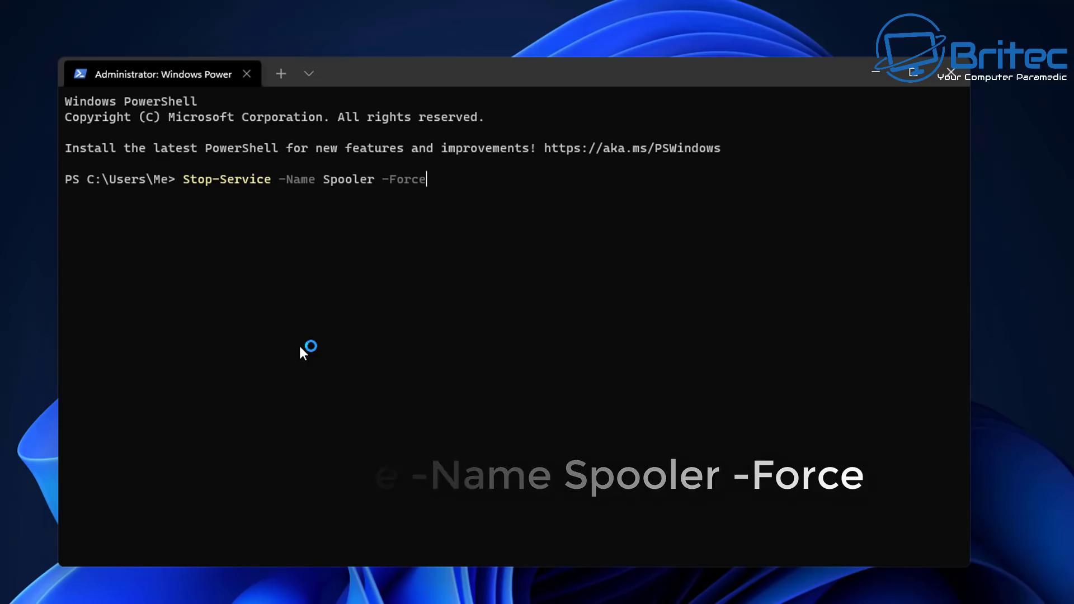
key(Return)
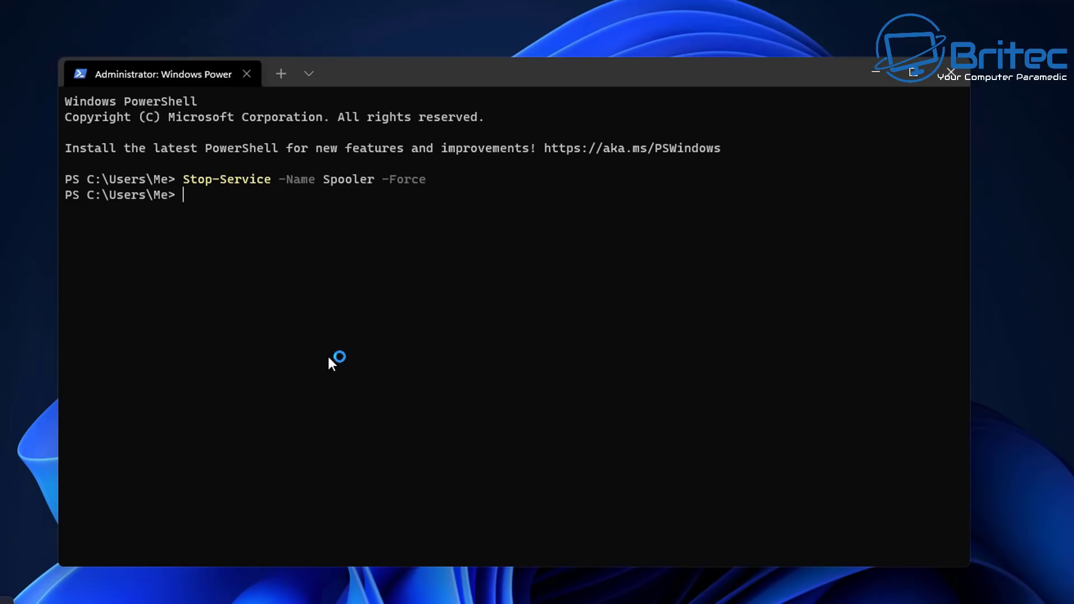
Step: Run 'Set-Service -Name Spooler -StartupType Disabled' to disable the Spooler at startup
text(Set-Service)
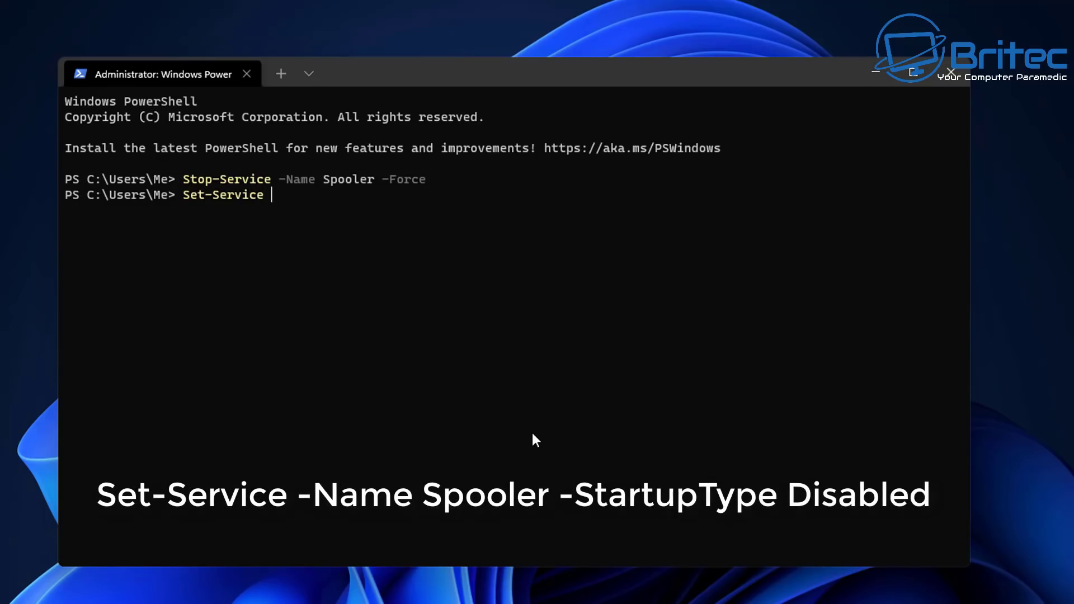
text( -Name Spooler -S)
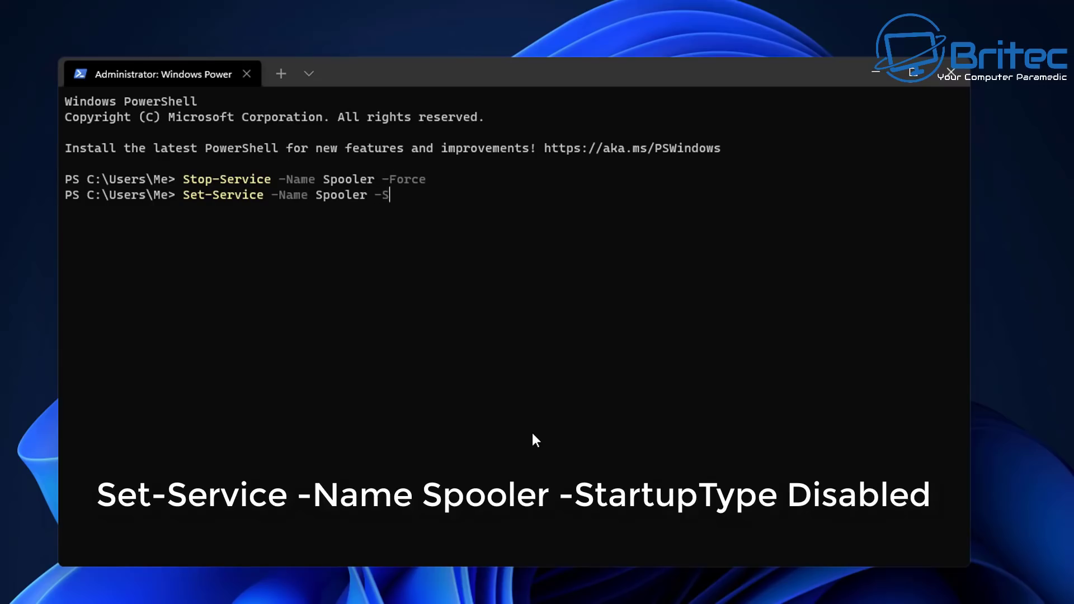
text(tartupType Disab)
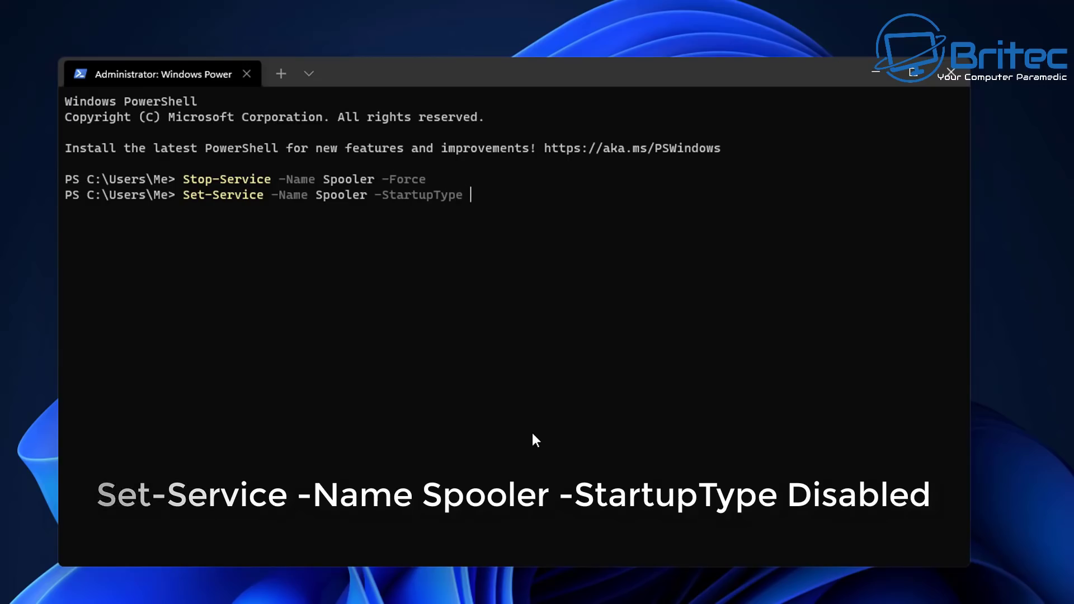
text(led)
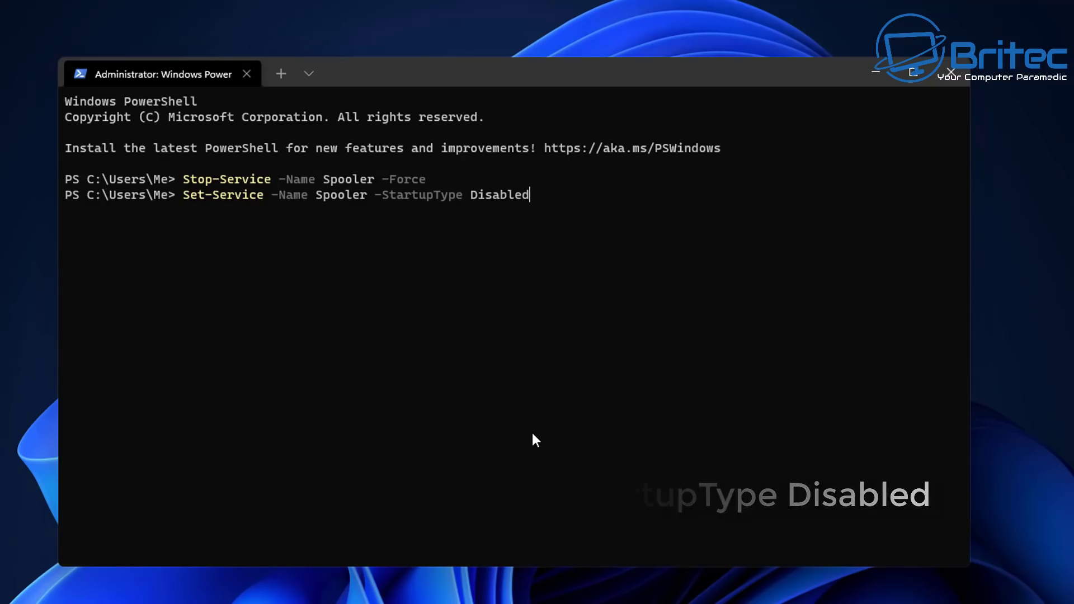
key(Return)
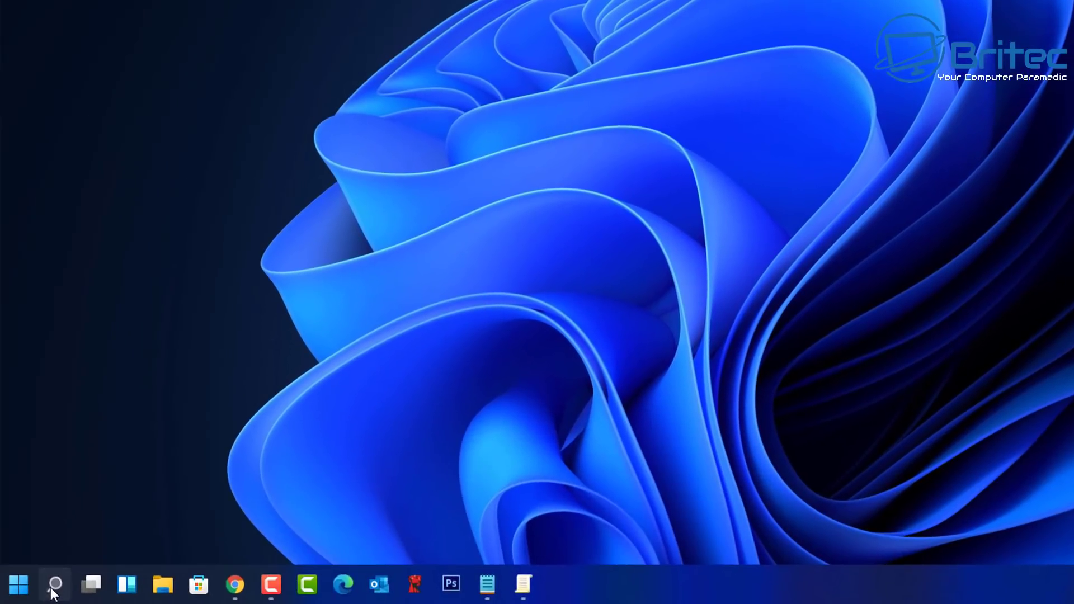
Step: Open the Services app via search and select the Print Spooler entry
click(58, 600)
text(services)
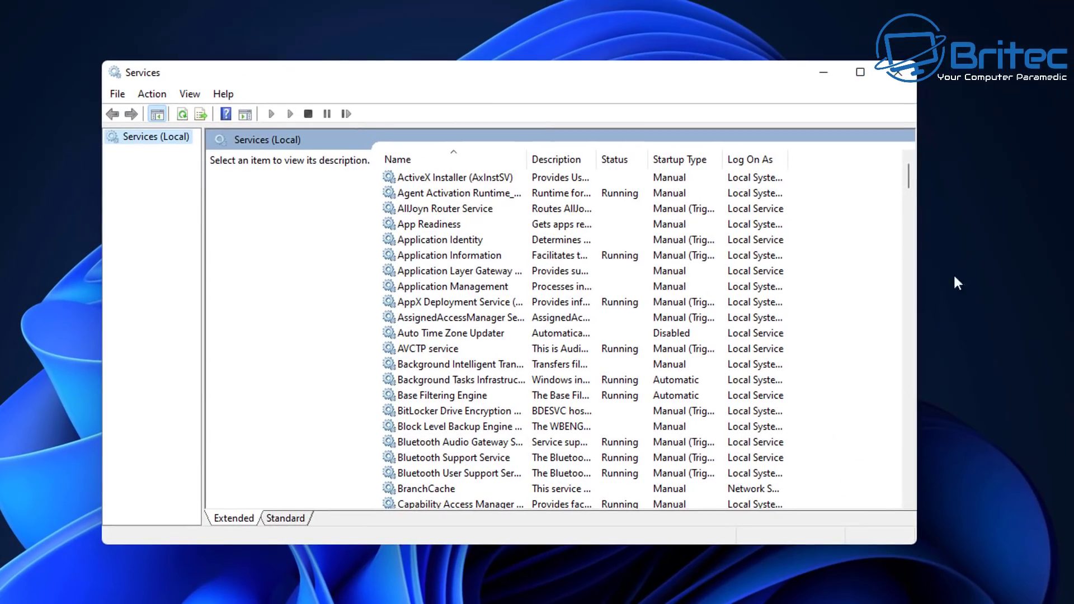
drag(911, 177, 910, 344)
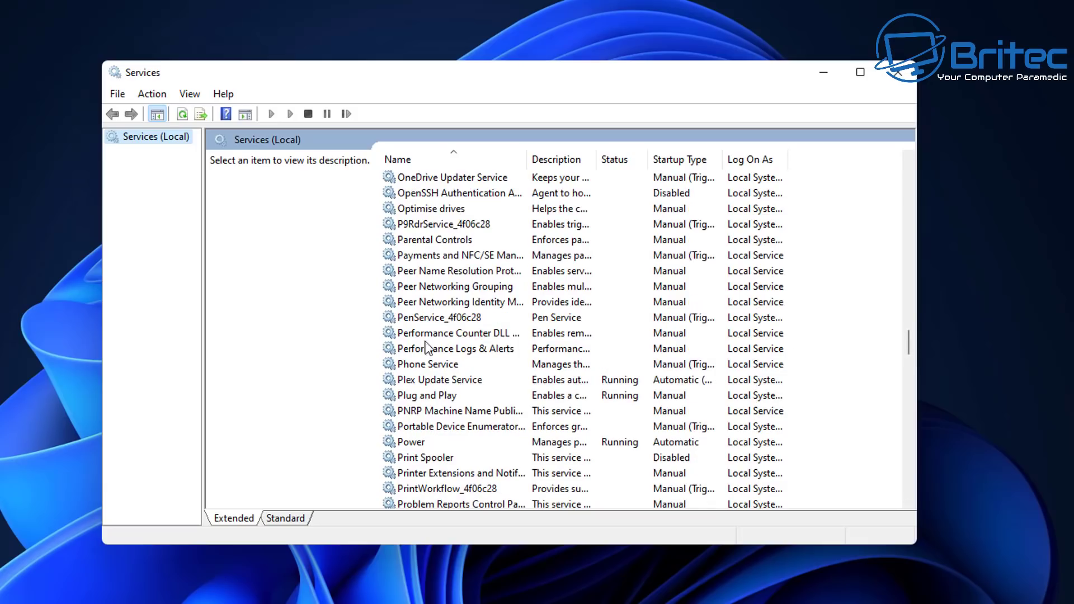
click(416, 457)
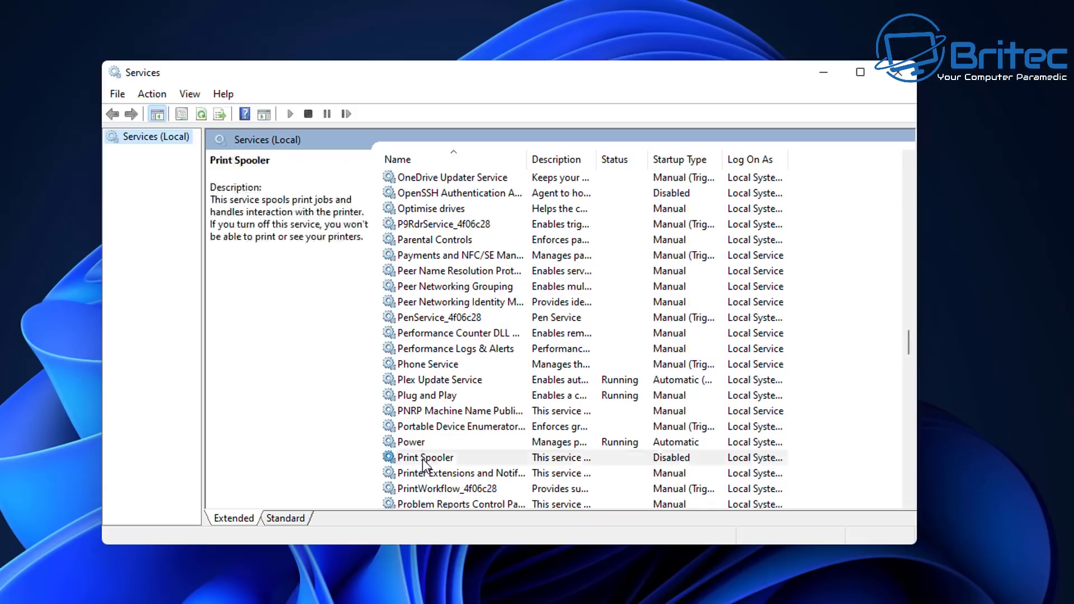
Step: In Print Spooler properties, set startup type to Automatic, apply, and start the service
double_click(462, 452)
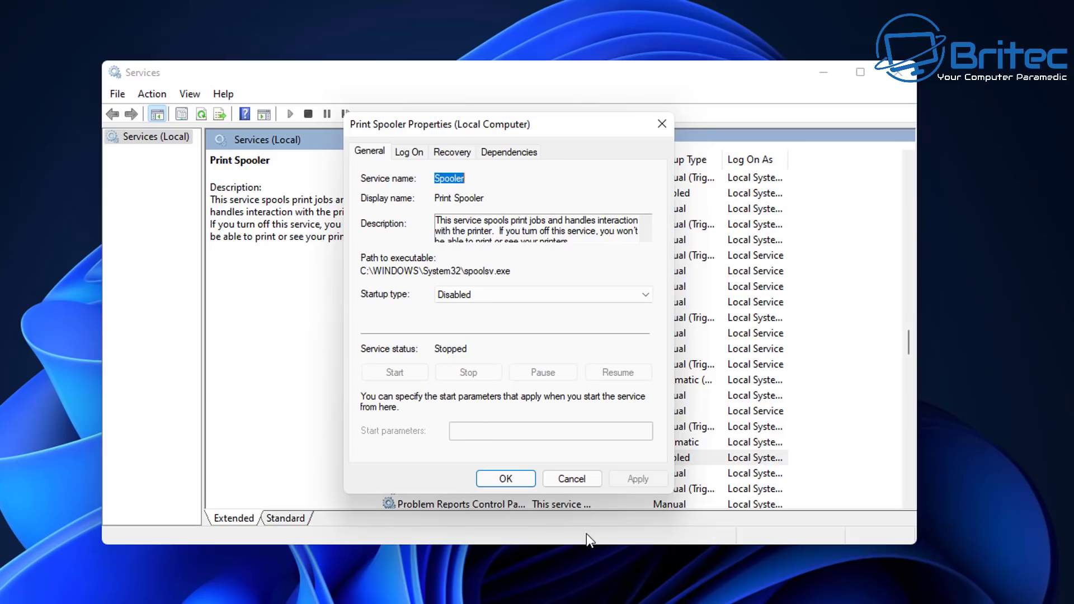
click(547, 294)
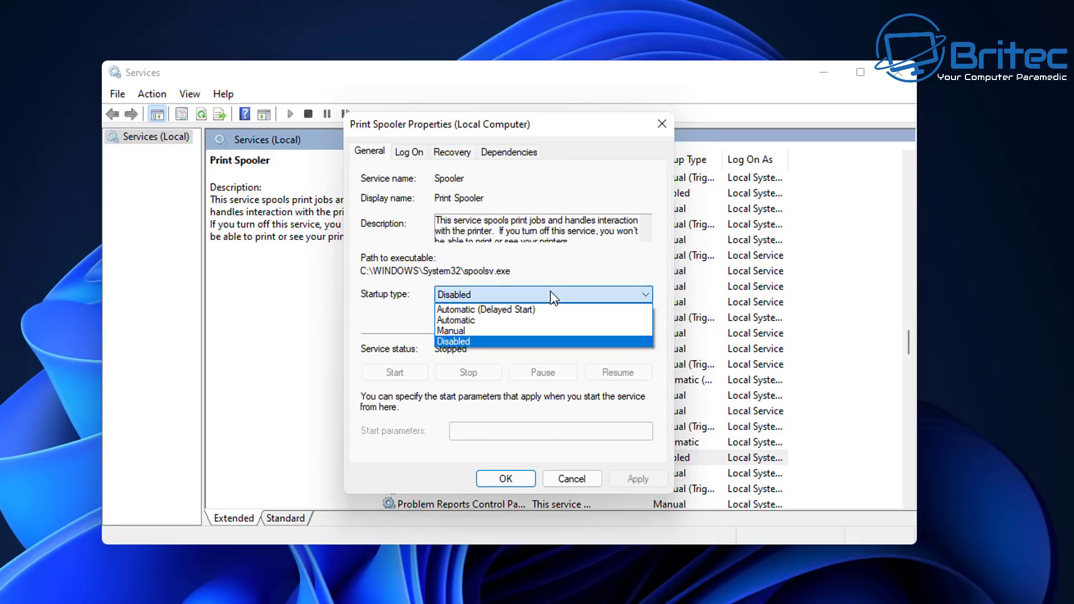
click(534, 320)
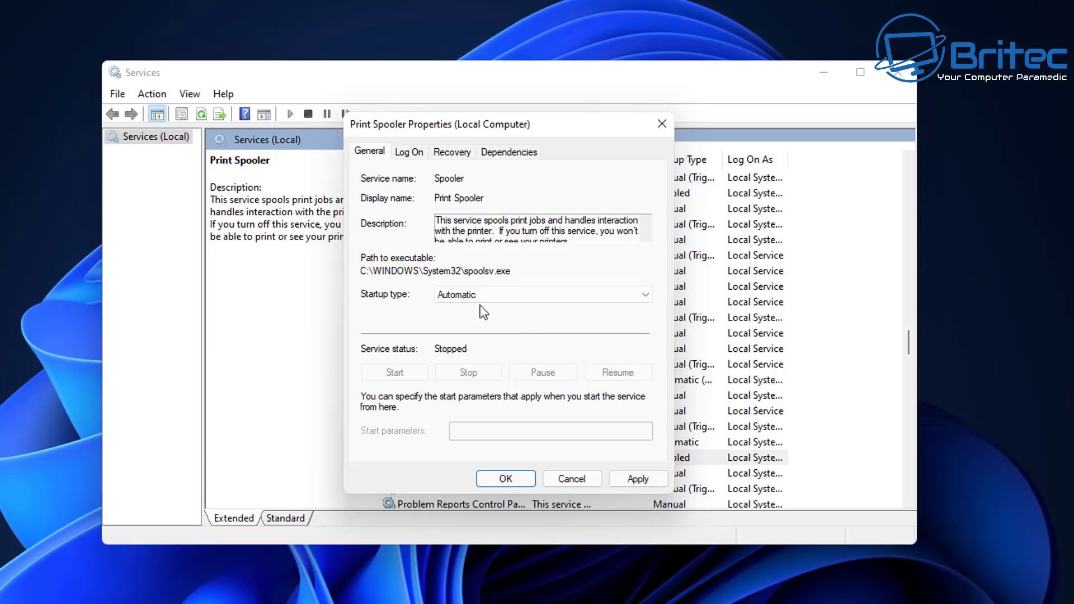
click(633, 476)
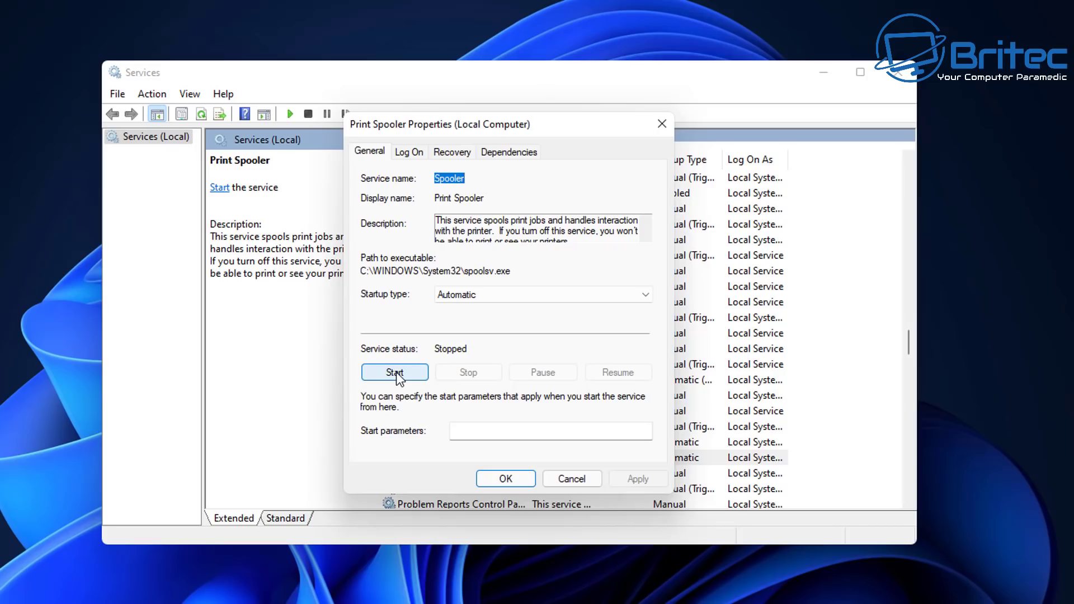
click(396, 372)
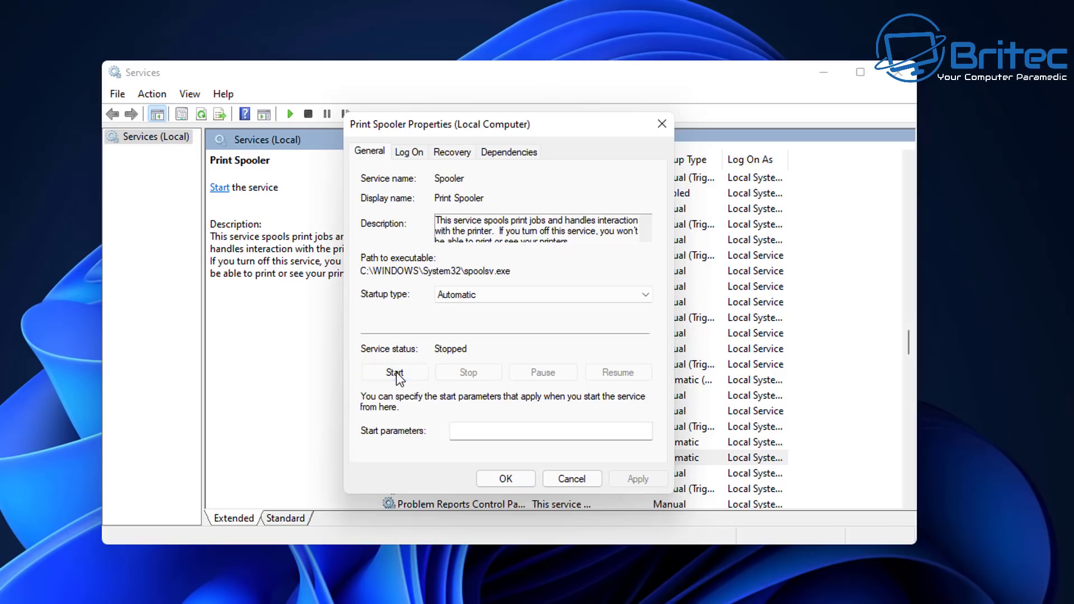
Step: Switch Print Spooler's startup type to Disabled, stop the service, apply and close properties
click(481, 294)
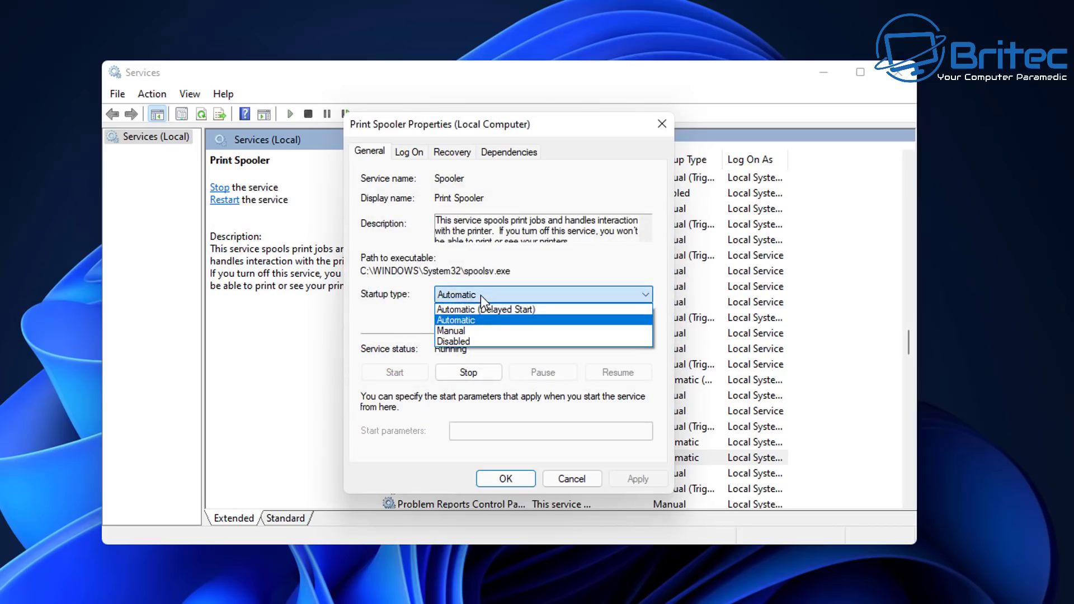
click(470, 340)
click(468, 371)
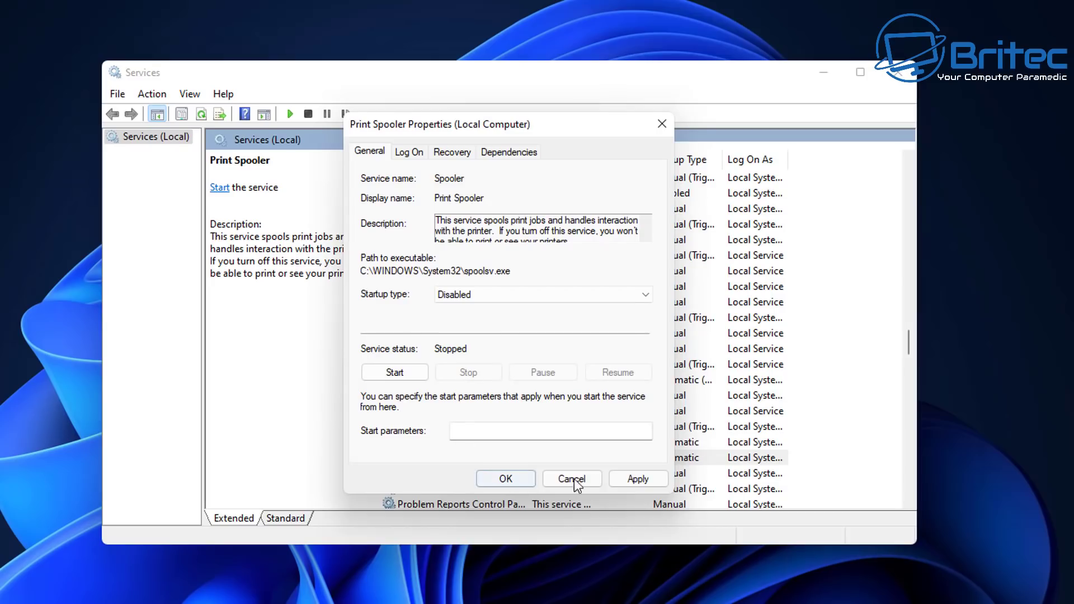
click(618, 480)
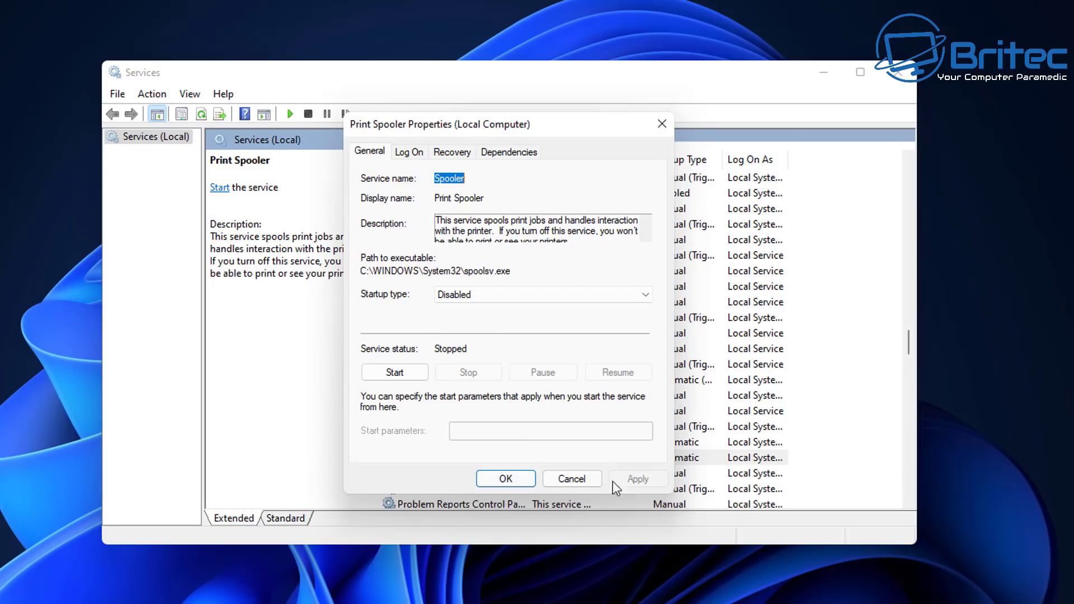
click(506, 480)
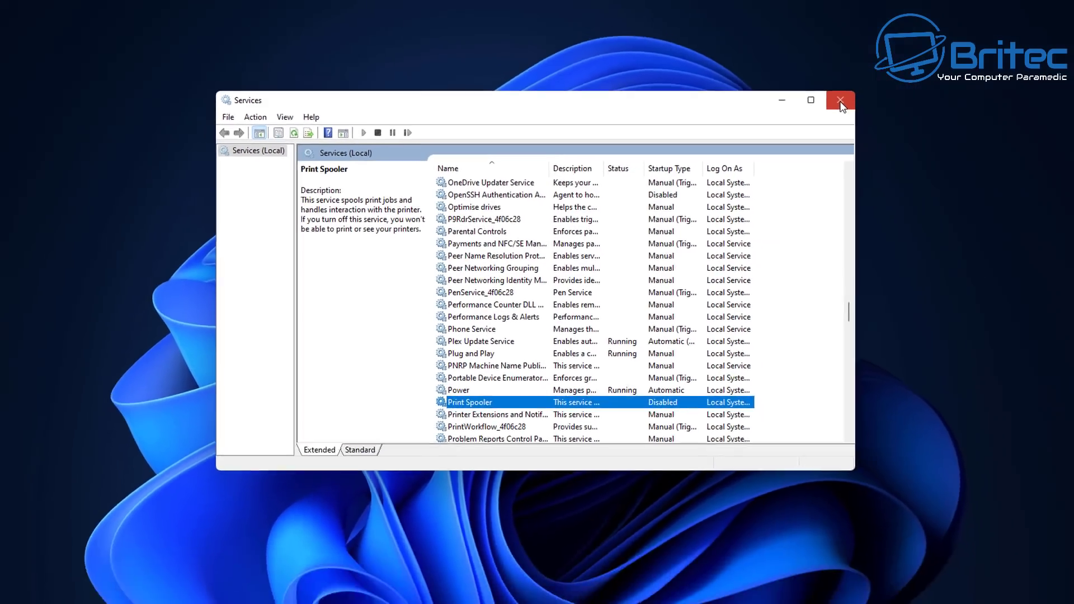
Step: Close Services and merge PointAndPrint.reg into the registry, confirming the import
click(898, 77)
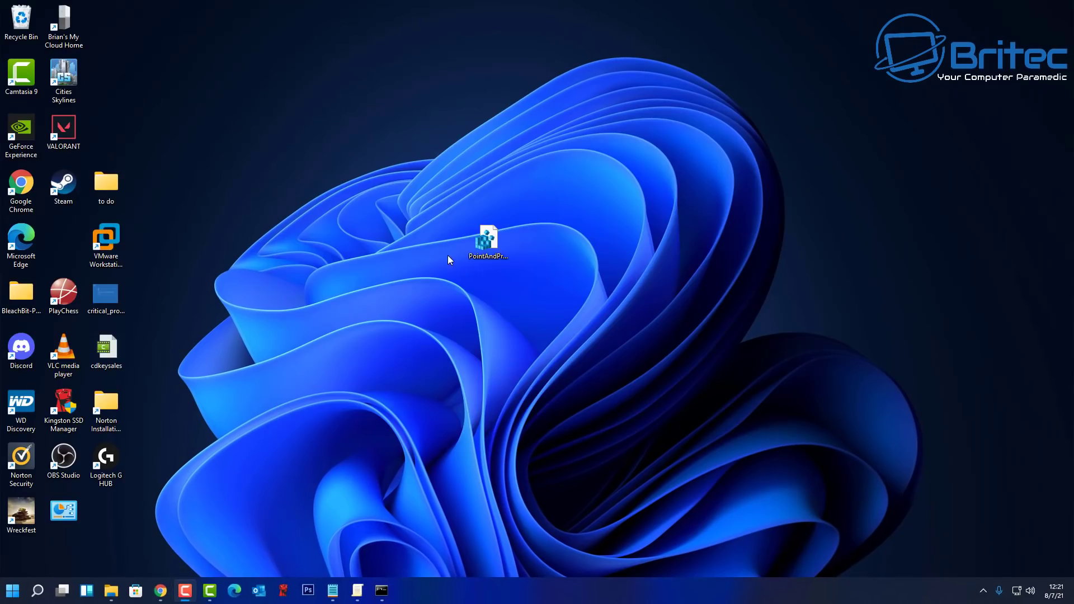
click(485, 239)
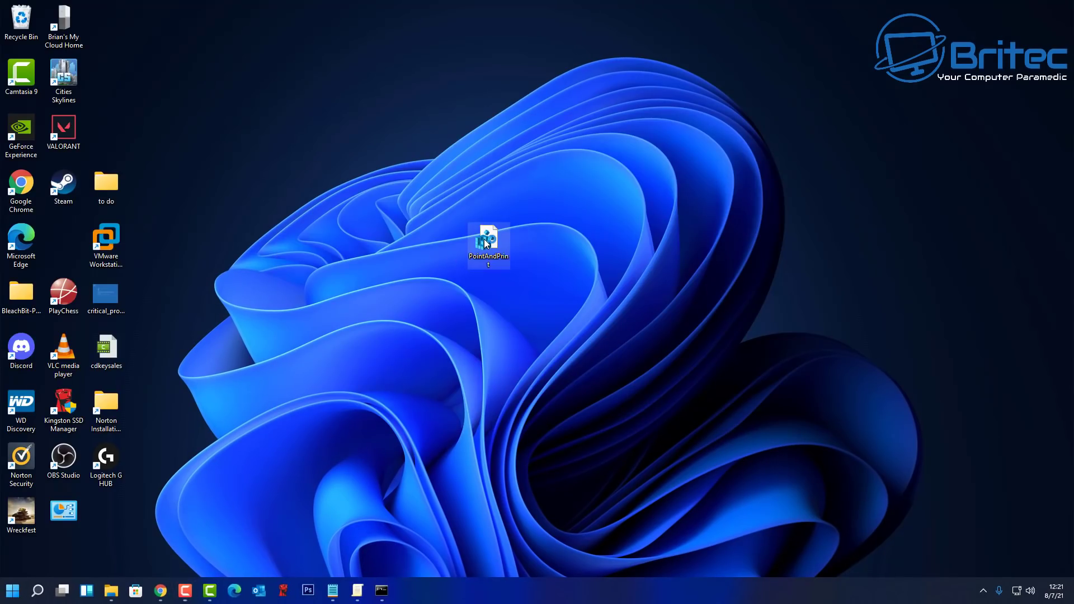
double_click(484, 239)
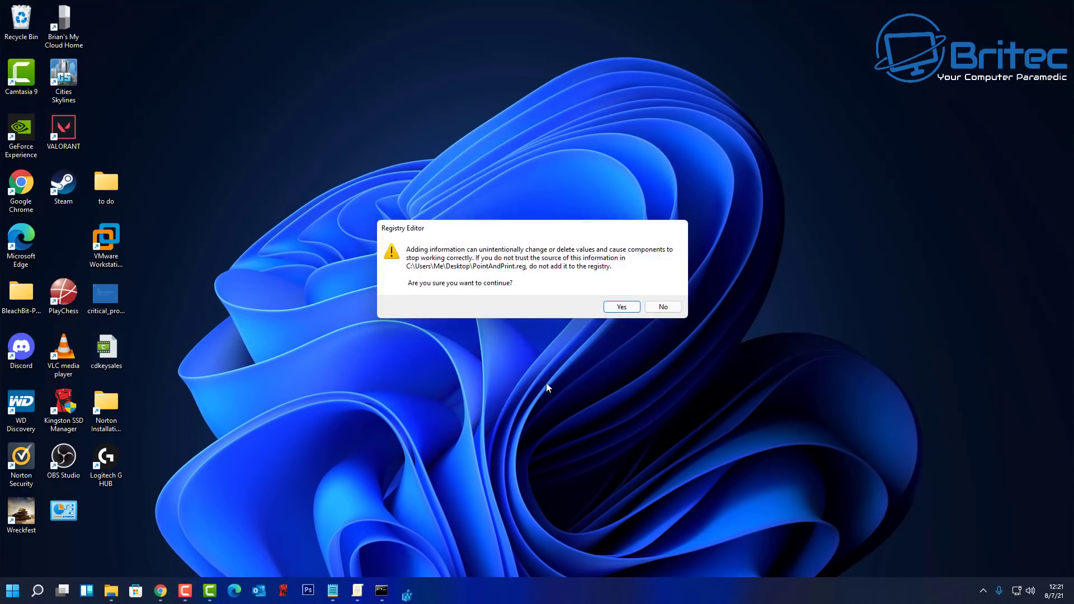
click(619, 307)
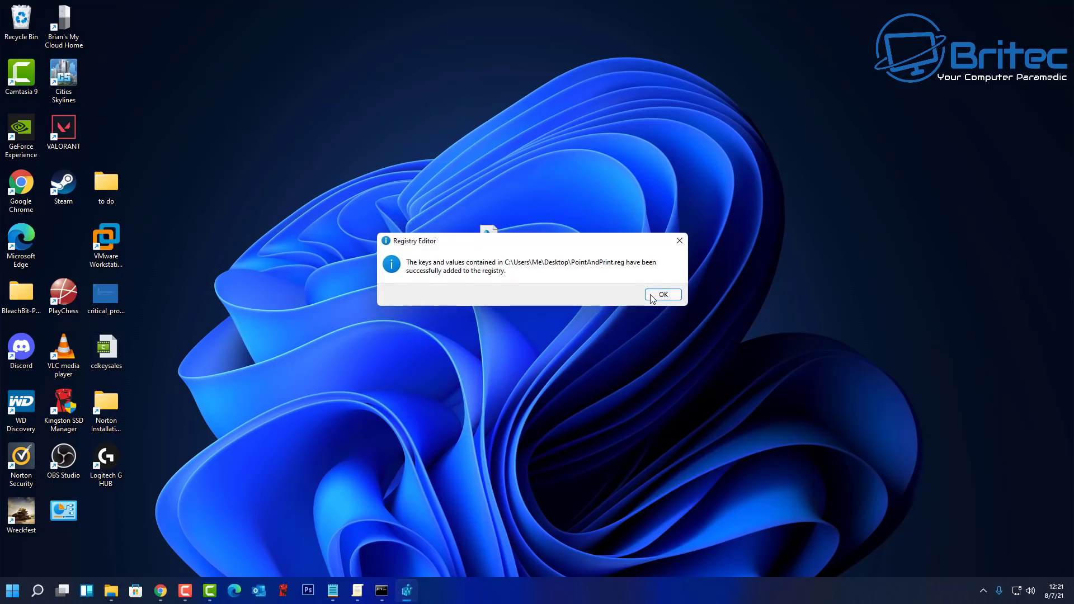
click(659, 295)
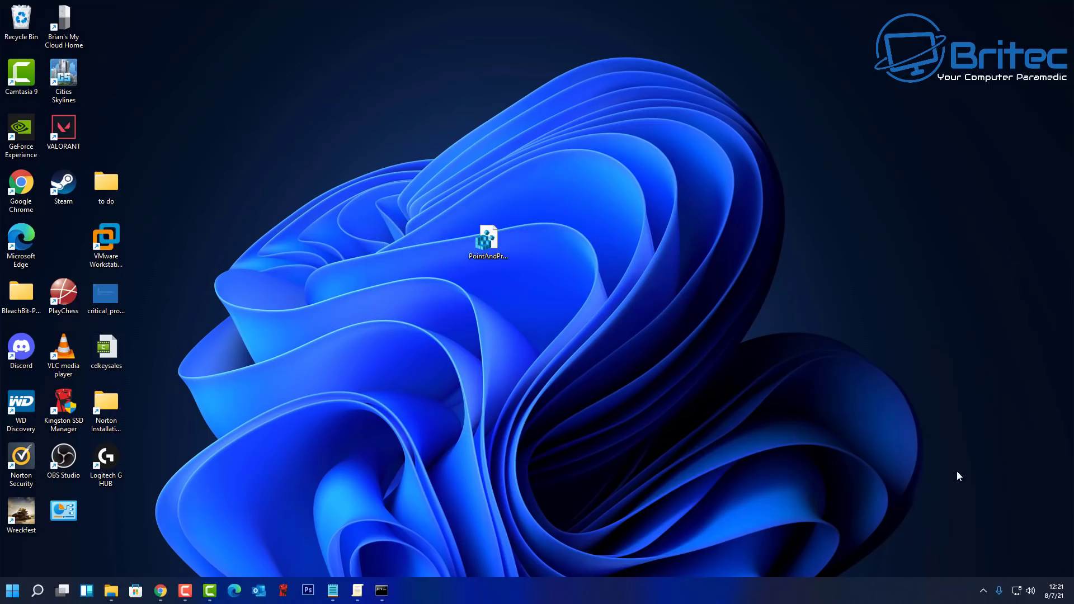